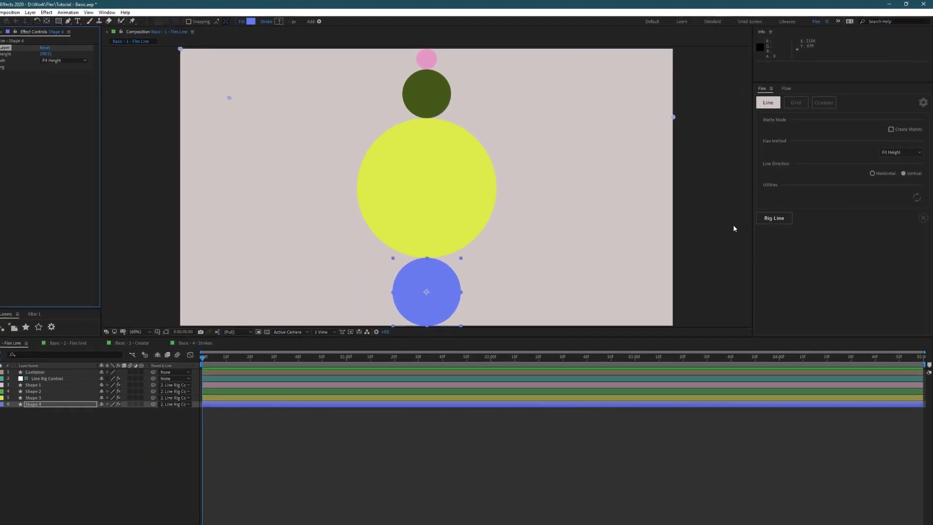
# Set the Flex layer weight of the blue circle to 490 and of the pink circle to about 577.
pyautogui.click(170, 328)
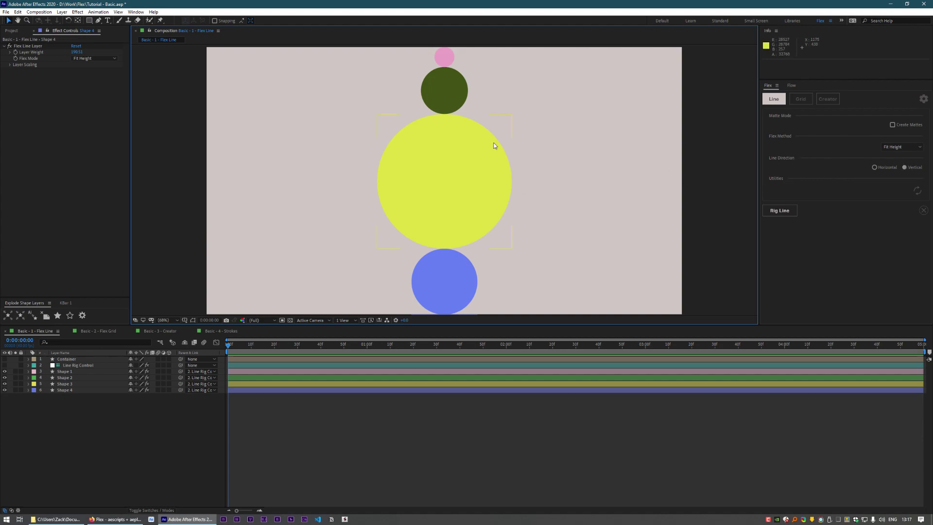
pyautogui.click(443, 279)
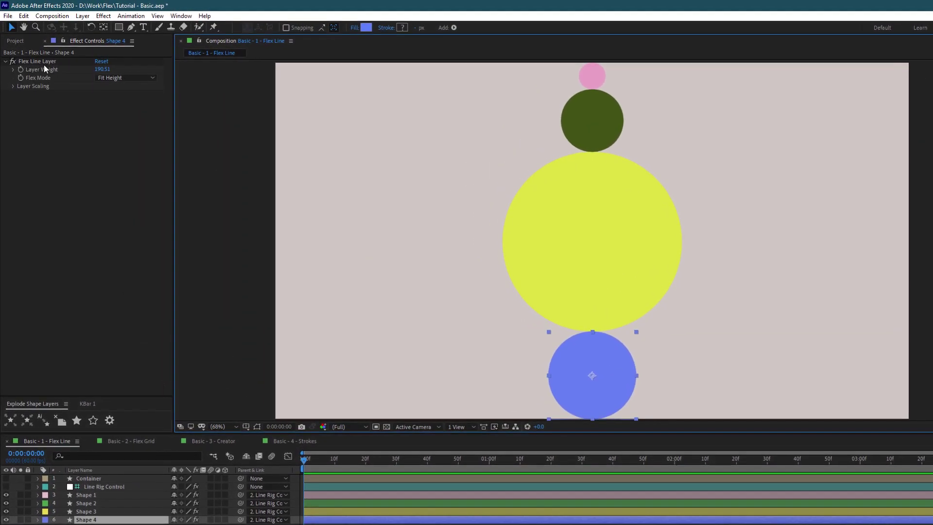
pyautogui.click(43, 62)
pyautogui.moveTo(104, 73); pyautogui.dragTo(124, 90)
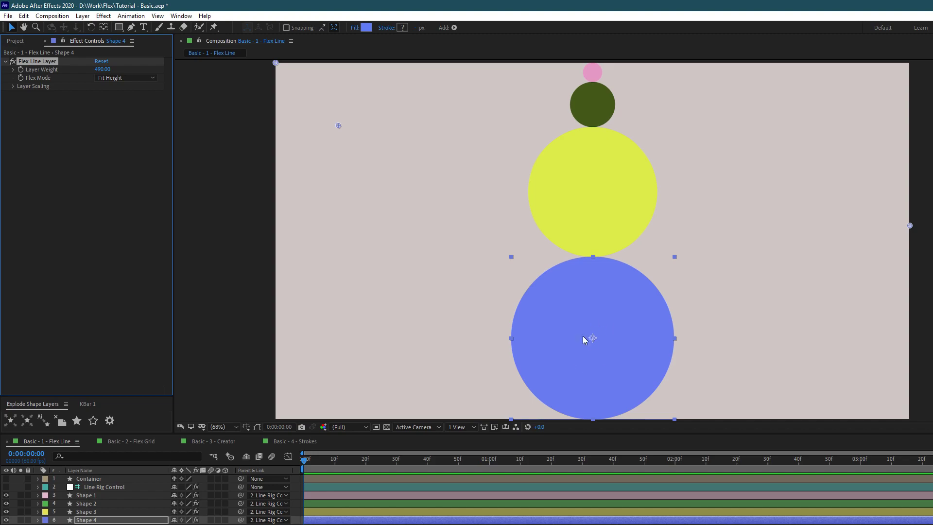
pyautogui.click(593, 73)
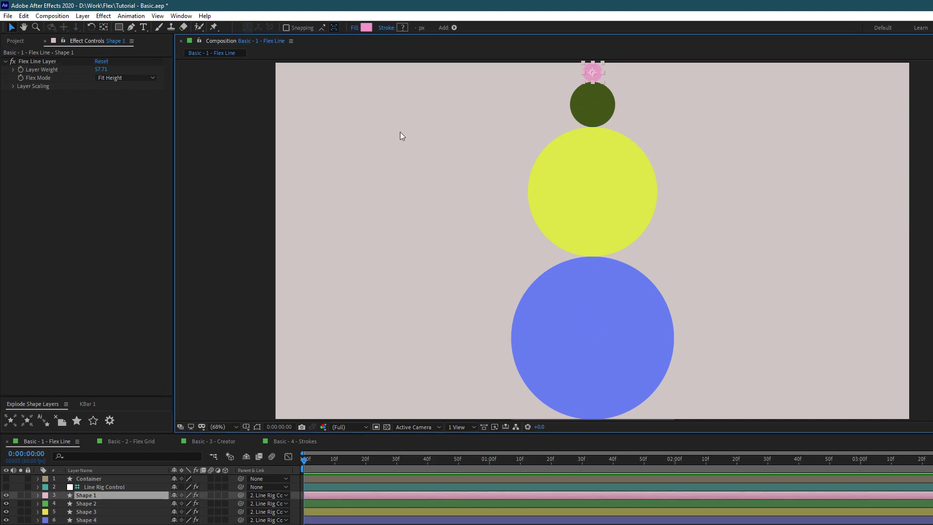
pyautogui.moveTo(100, 69); pyautogui.dragTo(263, 355)
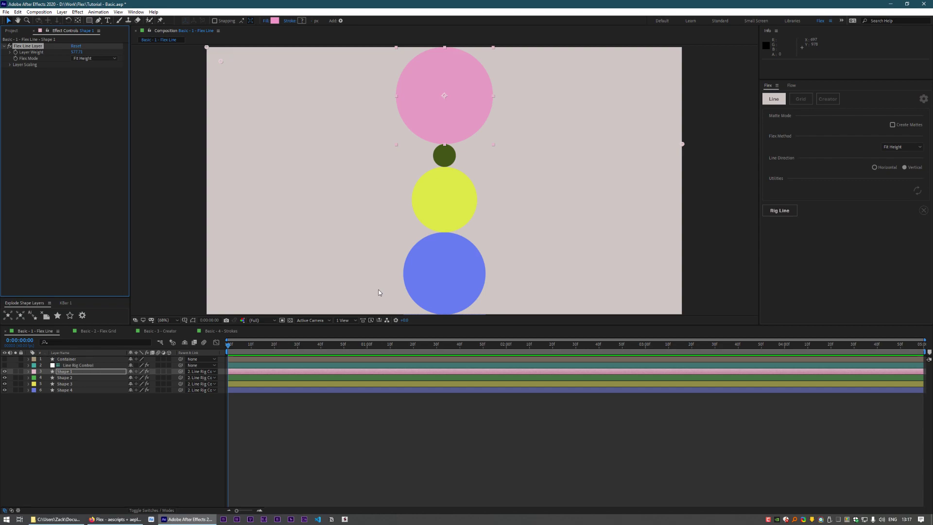
# Make the Container layer visible and assign it as the container layer of the Line Rig Control.
pyautogui.click(4, 358)
pyautogui.click(67, 358)
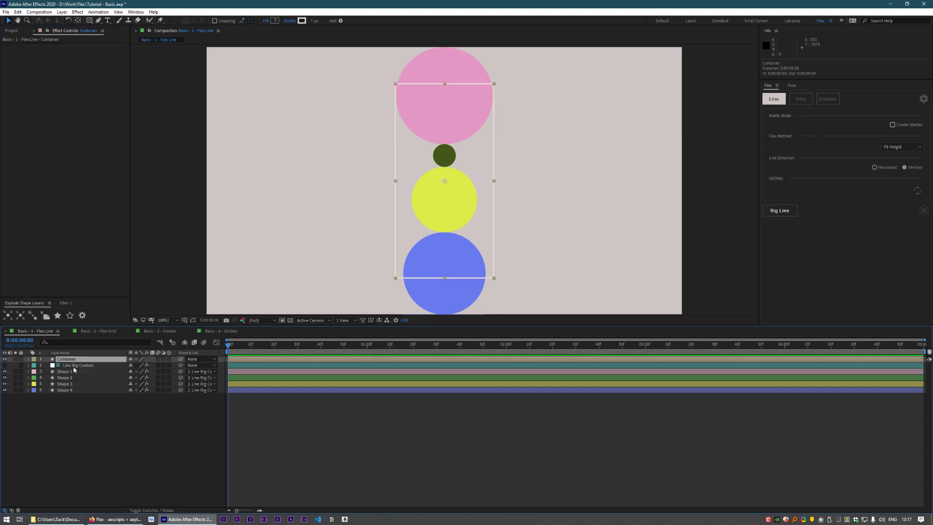
pyautogui.click(80, 365)
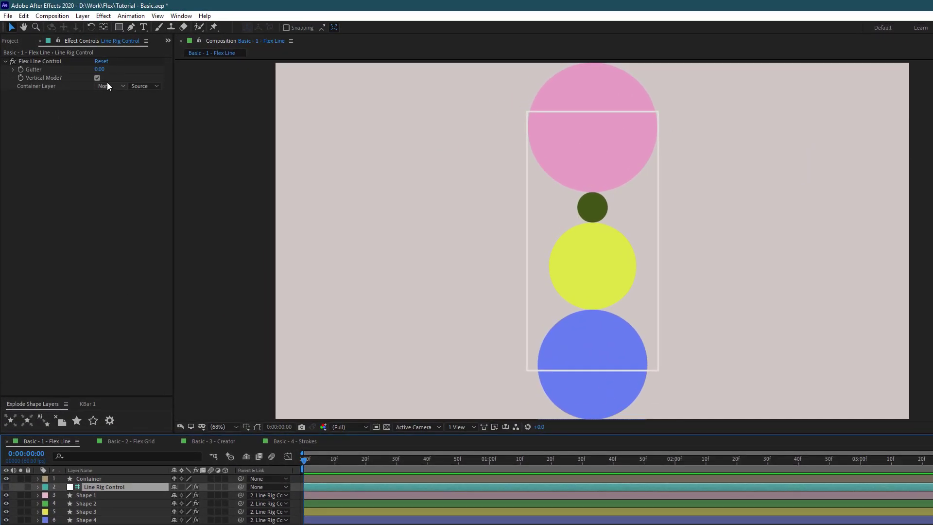
pyautogui.click(80, 64)
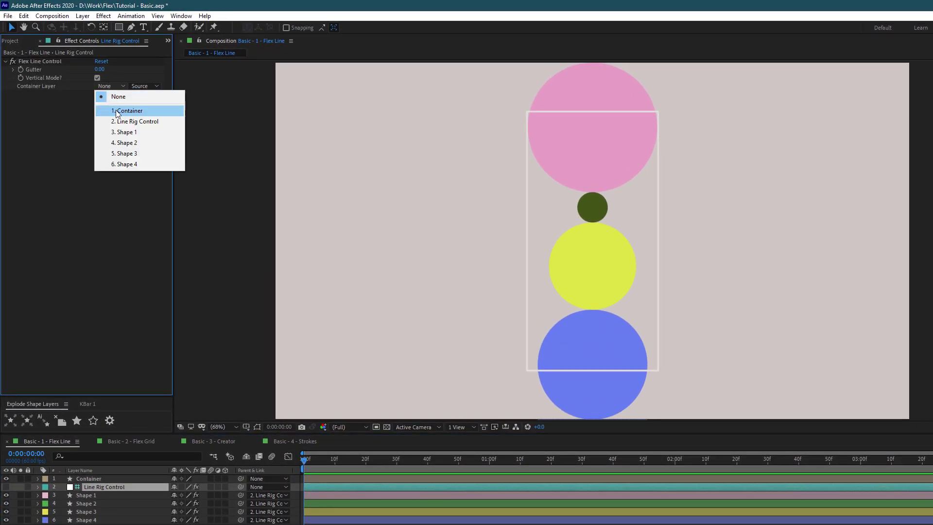
pyautogui.click(119, 110)
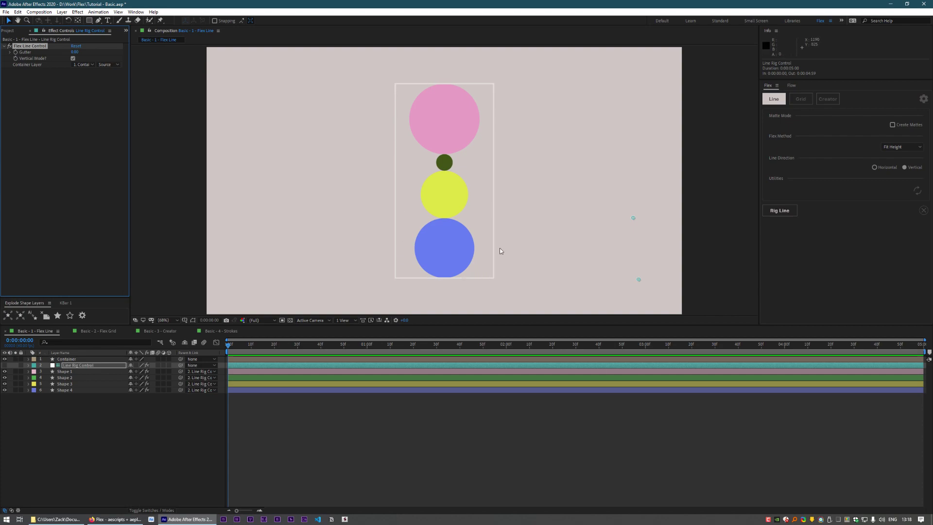
# Increase the layer weight of the pink circle inside the container and select the Line Rig Control layer.
pyautogui.click(87, 372)
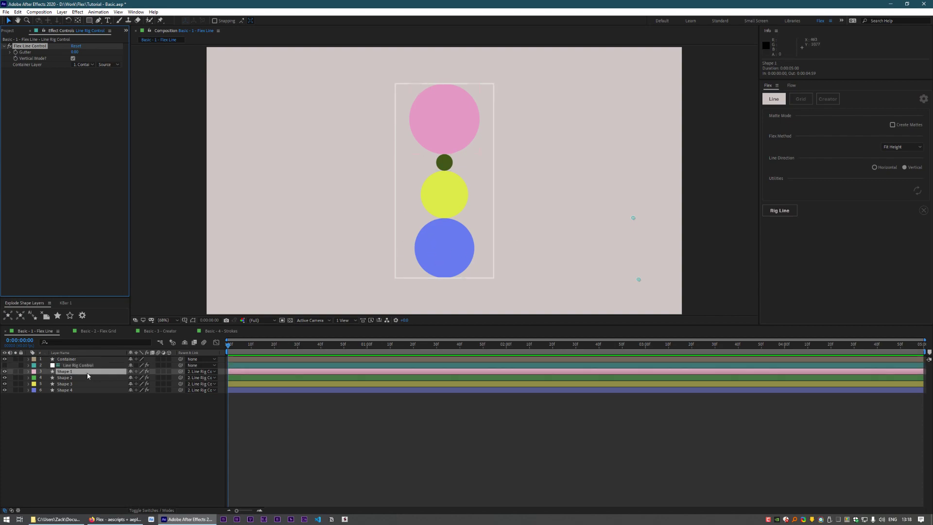
pyautogui.moveTo(74, 52); pyautogui.dragTo(88, 78)
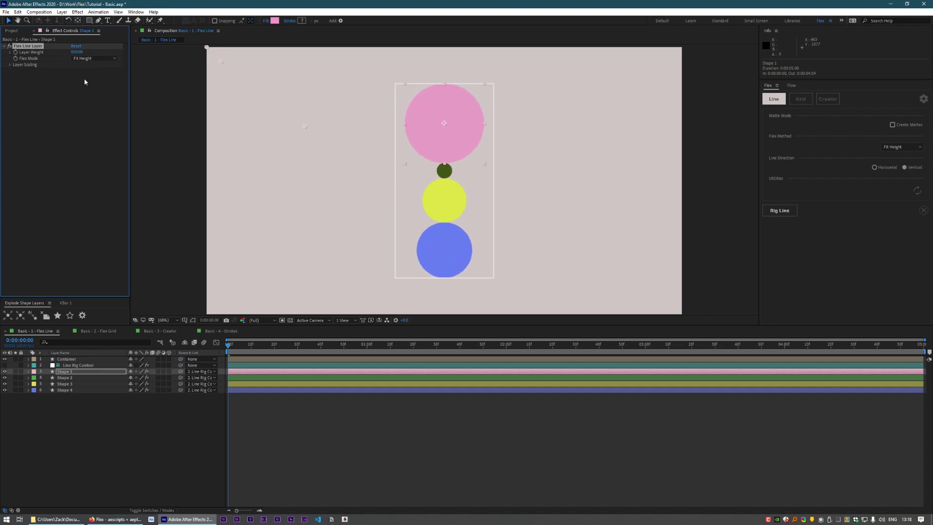
pyautogui.click(77, 365)
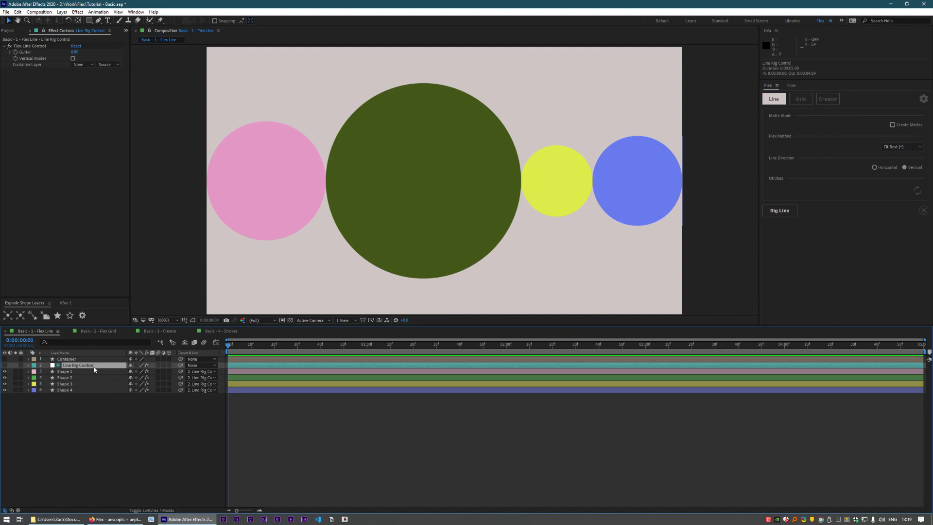
pyautogui.click(262, 175)
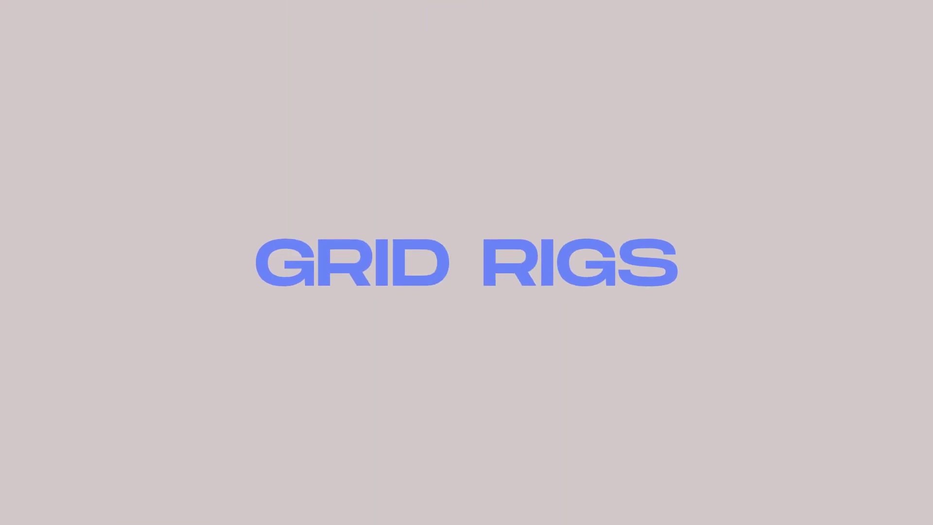
# Switch Flex to Grid mode and rig the brown and orange cells as a row.
pyautogui.click(786, 107)
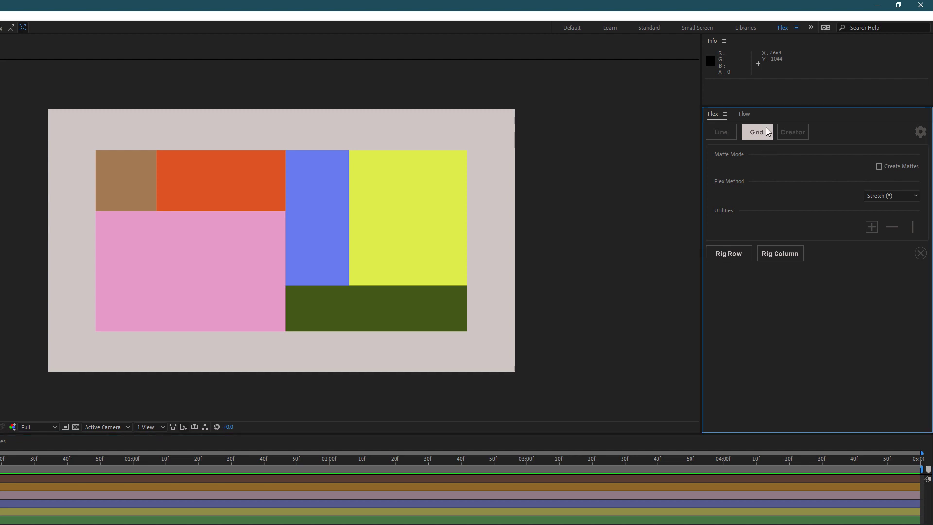
pyautogui.moveTo(85, 166); pyautogui.dragTo(205, 186)
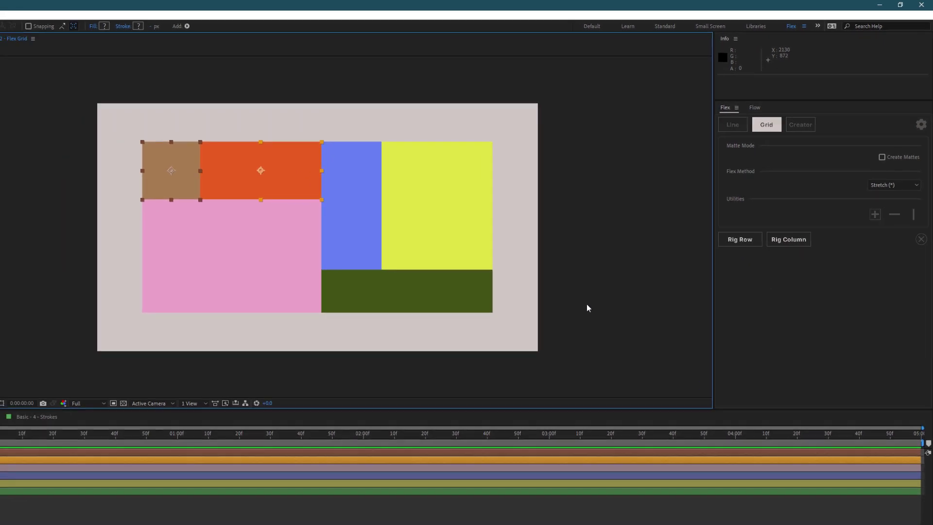
pyautogui.click(562, 329)
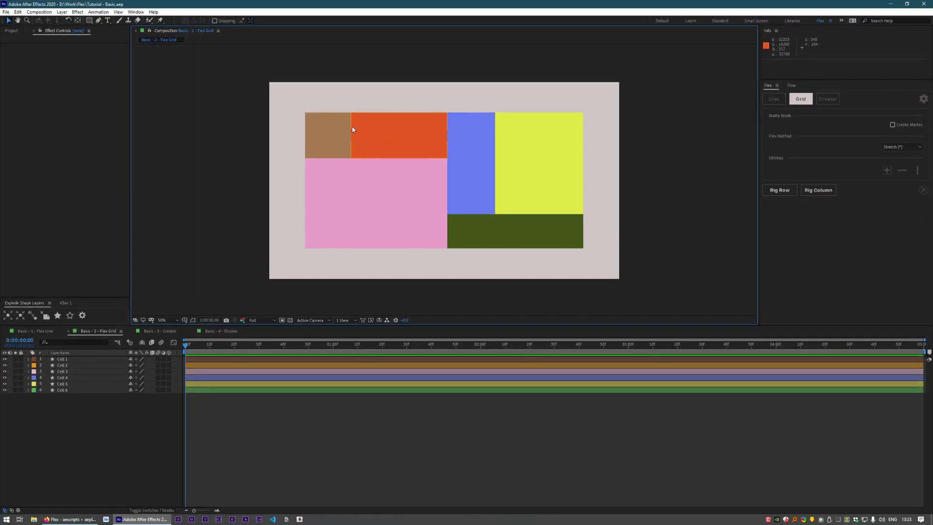
pyautogui.moveTo(277, 125); pyautogui.dragTo(404, 142)
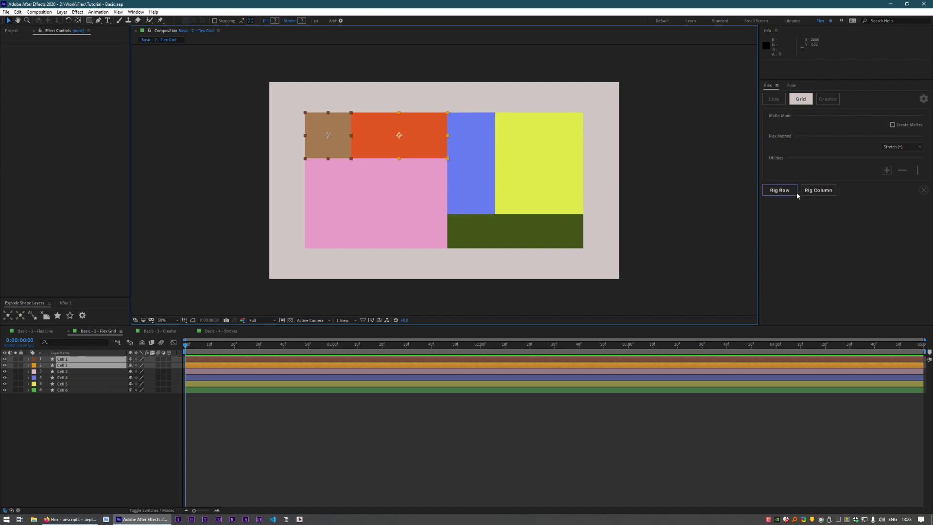
pyautogui.click(779, 190)
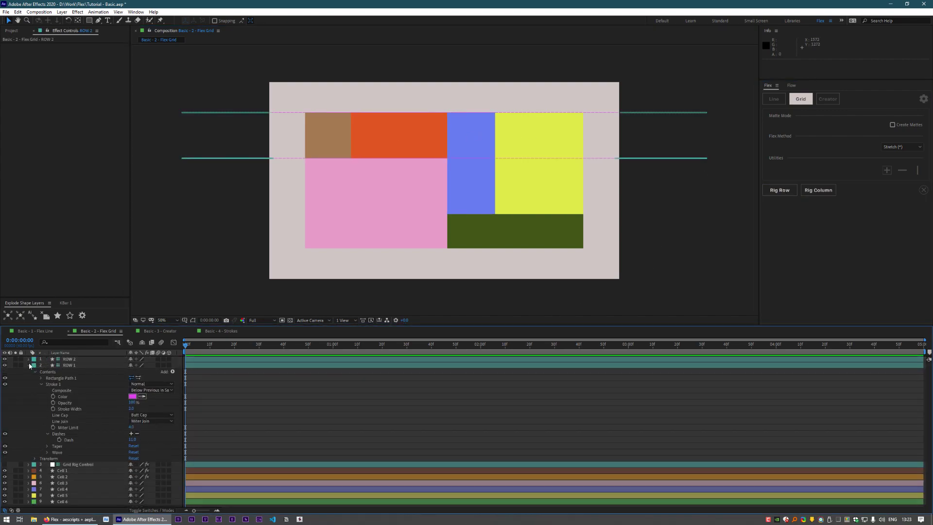
# Inspect the ROW 1, Grid Rig Control and Cell 1 layers one after another.
pyautogui.click(71, 366)
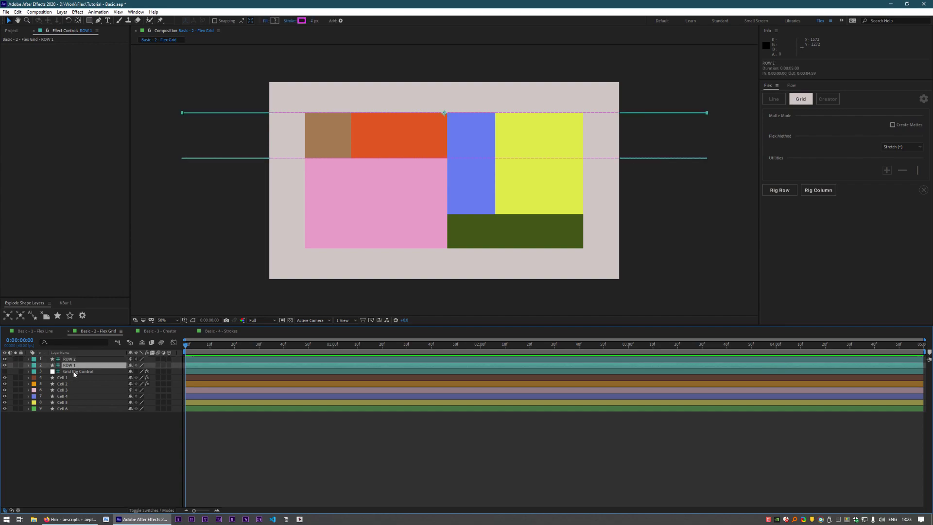
pyautogui.click(74, 371)
pyautogui.click(83, 378)
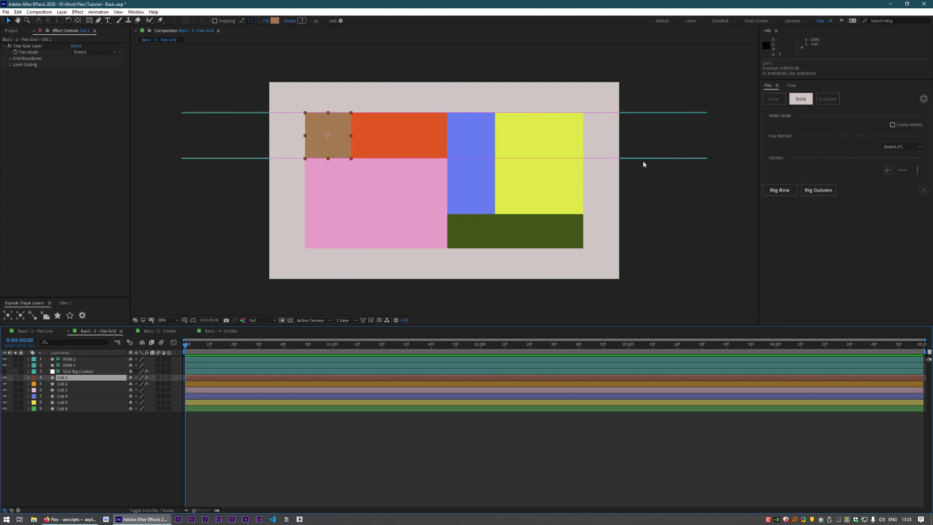
# Try moving the ROW 2 guide upward to shrink the brown and orange cells, and undo the move.
pyautogui.click(621, 158)
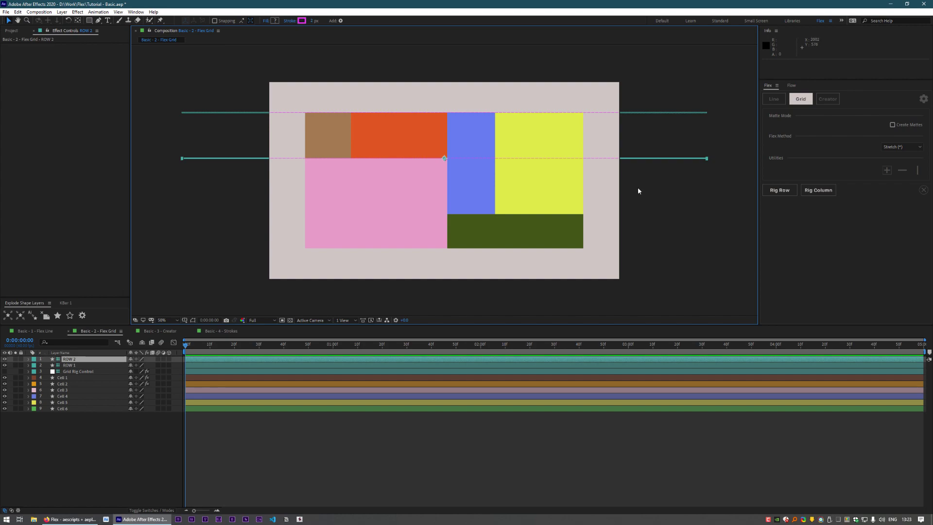
pyautogui.moveTo(443, 159)
pyautogui.mouseDown()
pyautogui.moveTo(443, 136)
pyautogui.moveTo(441, 174)
pyautogui.moveTo(441, 141)
pyautogui.moveTo(432, 146)
pyautogui.mouseUp()
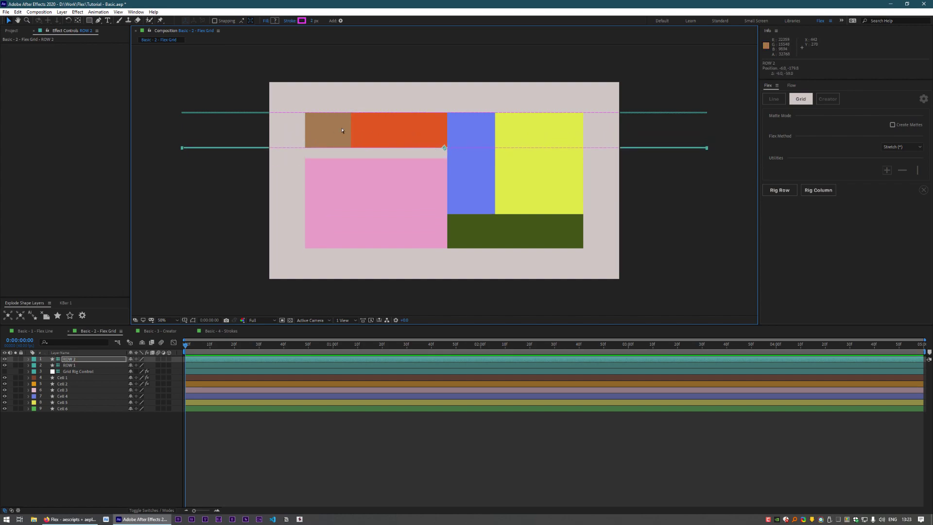
pyautogui.hotkey('ctrl', 'z')
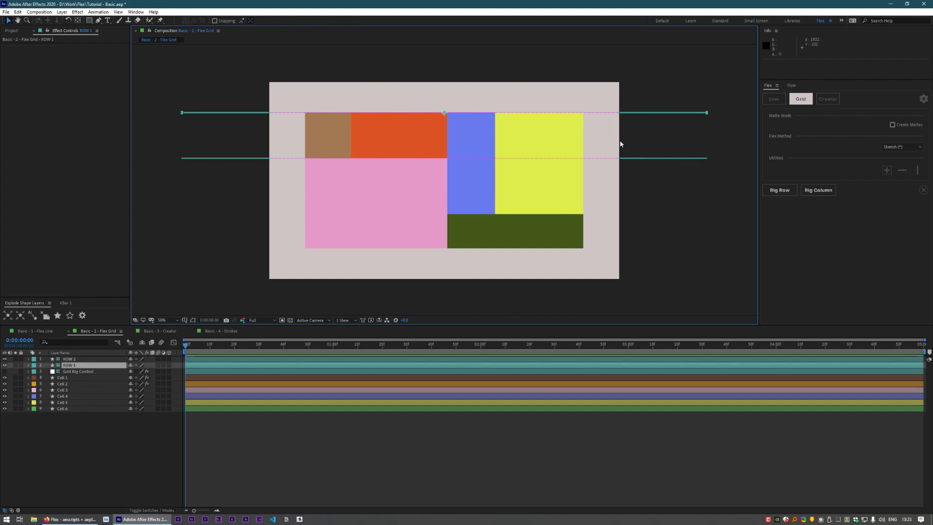
# Try moving both row guides upward together, undo the move and clear the selection.
pyautogui.moveTo(613, 83); pyautogui.dragTo(633, 179)
pyautogui.moveTo(445, 157)
pyautogui.mouseDown()
pyautogui.moveTo(447, 127)
pyautogui.moveTo(447, 145)
pyautogui.mouseUp()
pyautogui.hotkey('ctrl', 'z')
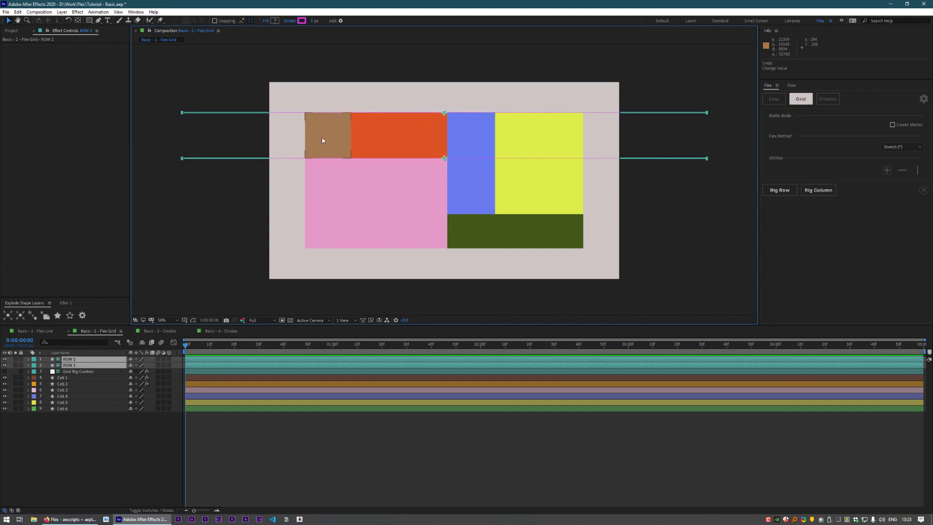
pyautogui.click(606, 182)
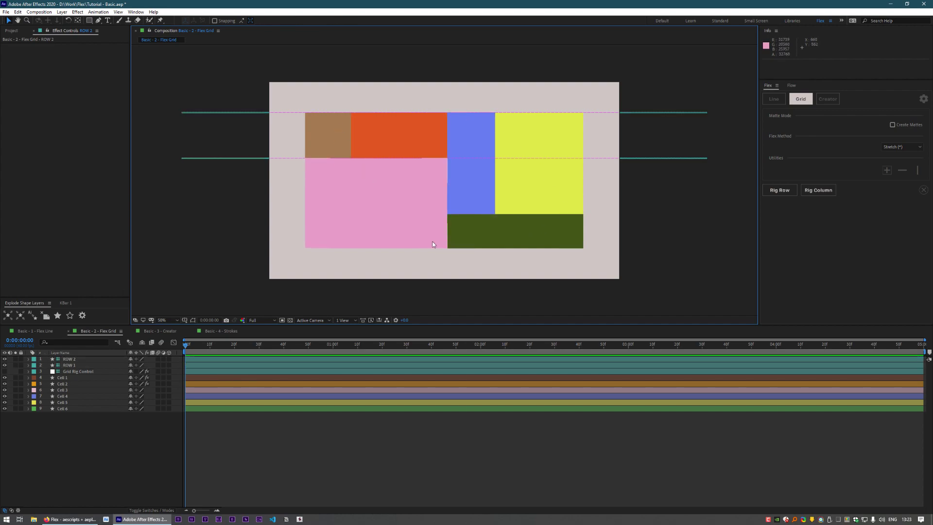
# Rig columns for the brown cell and the orange cell.
pyautogui.click(324, 136)
pyautogui.click(818, 190)
pyautogui.click(410, 142)
pyautogui.click(818, 190)
# Rig a row for the pink cell and a column for the yellow cell, finishing the grid with the dark green cell.
pyautogui.click(375, 203)
pyautogui.click(779, 190)
pyautogui.click(528, 189)
pyautogui.click(818, 190)
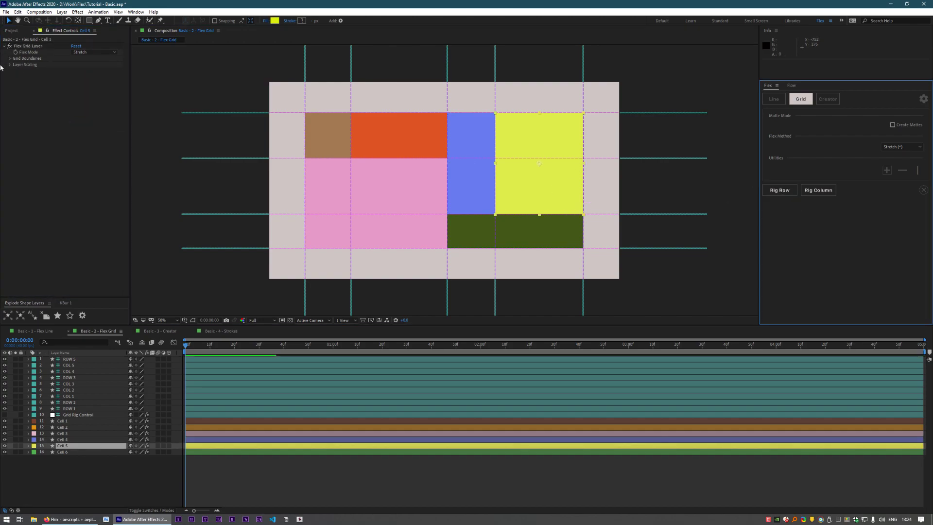
pyautogui.click(514, 228)
pyautogui.click(234, 189)
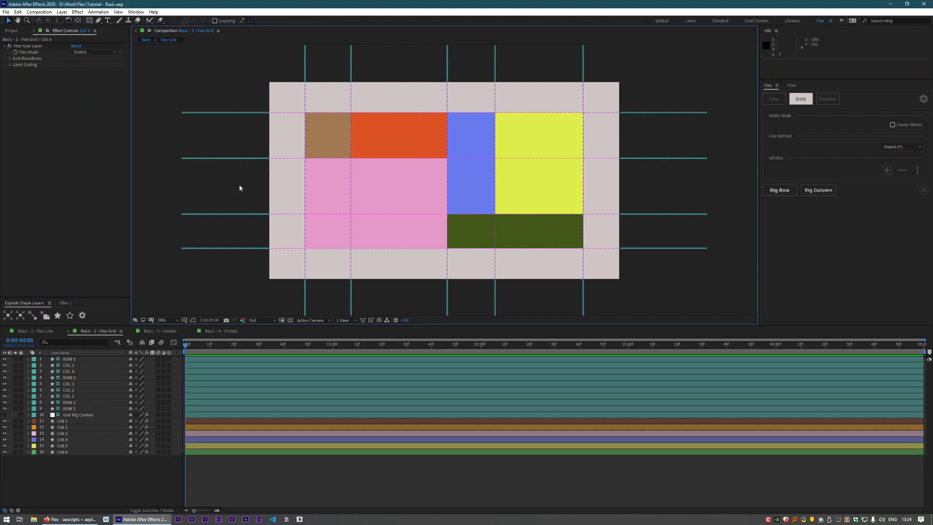
# Try moving the COL 3 guide together with the ROW 2 guide and the lowest row guide.
pyautogui.click(447, 94)
pyautogui.keyDown('shift'); pyautogui.click(651, 158); pyautogui.keyUp('shift')
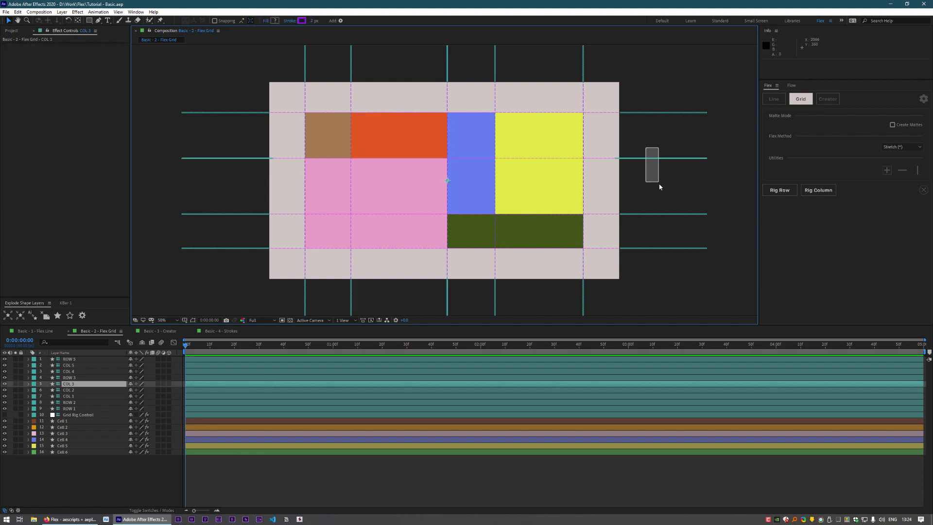
pyautogui.keyDown('shift'); pyautogui.click(649, 248); pyautogui.keyUp('shift')
pyautogui.moveTo(448, 181); pyautogui.dragTo(437, 155)
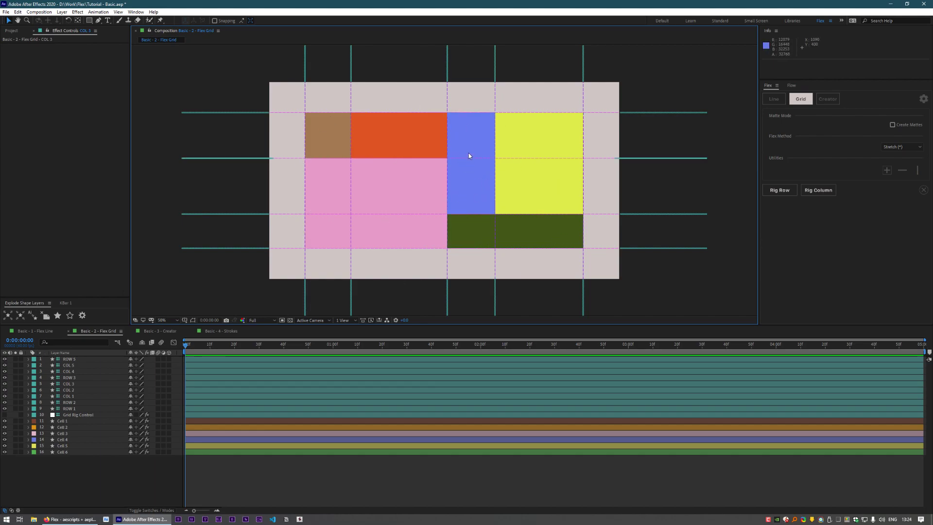
# Try moving the lowest row guide and the COL 5 guide outward together, undo the move and clear the selection.
pyautogui.click(405, 195)
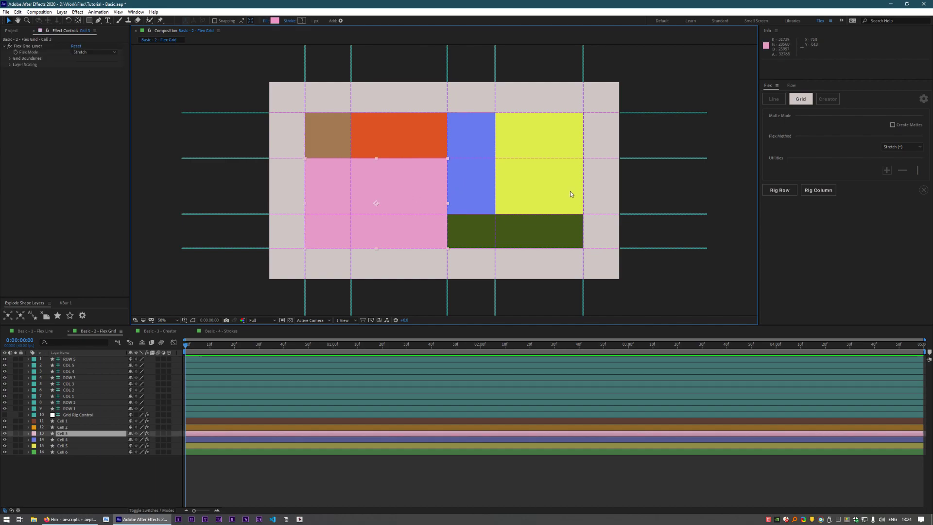
pyautogui.click(627, 248)
pyautogui.keyDown('shift'); pyautogui.click(583, 183); pyautogui.keyUp('shift')
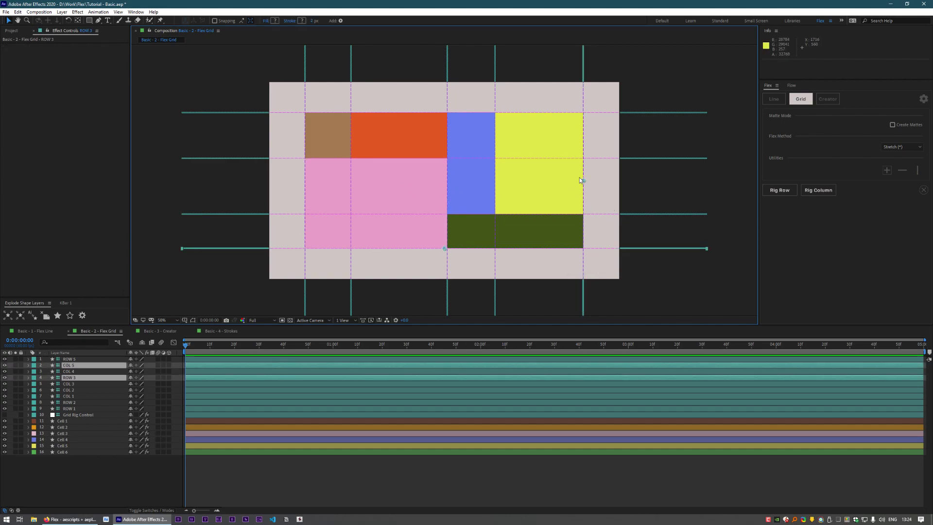
pyautogui.moveTo(585, 187); pyautogui.dragTo(591, 203)
pyautogui.hotkey('ctrl', 'z')
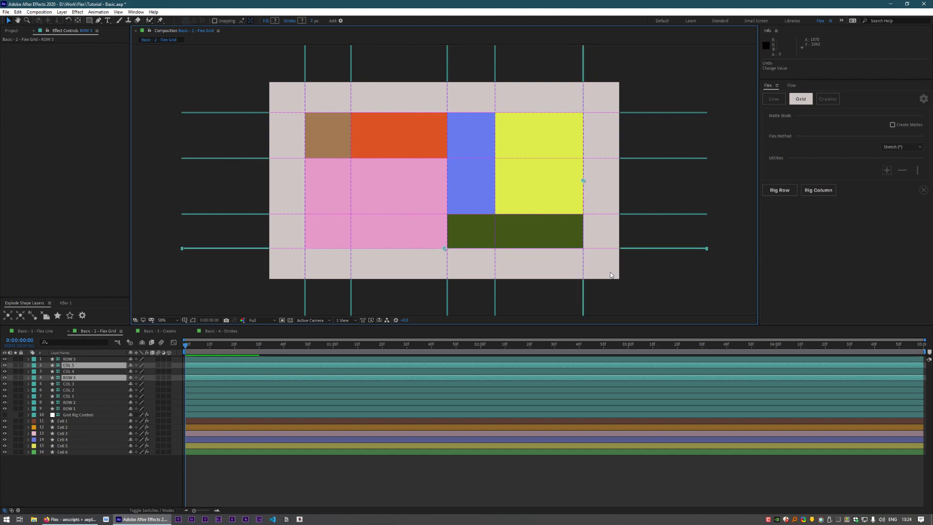
pyautogui.click(610, 272)
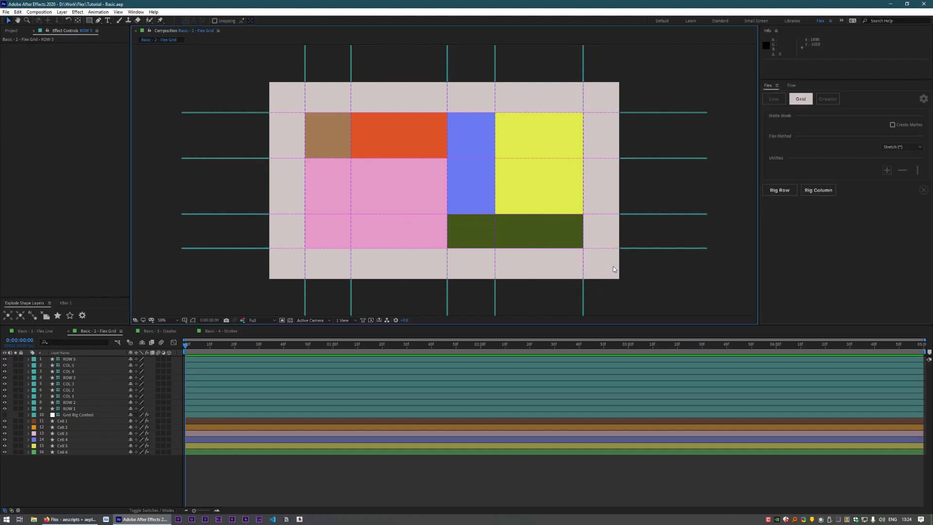
# Increase the Gutter slider of the Grid Rig Control to open gaps between all cells.
pyautogui.click(77, 408)
pyautogui.keyDown('shift'); pyautogui.click(78, 360); pyautogui.keyUp('shift')
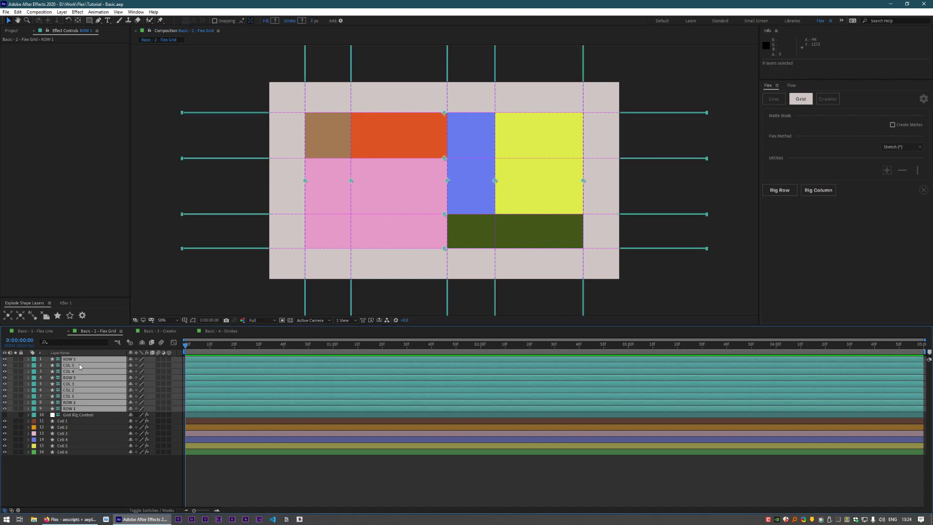
pyautogui.click(85, 416)
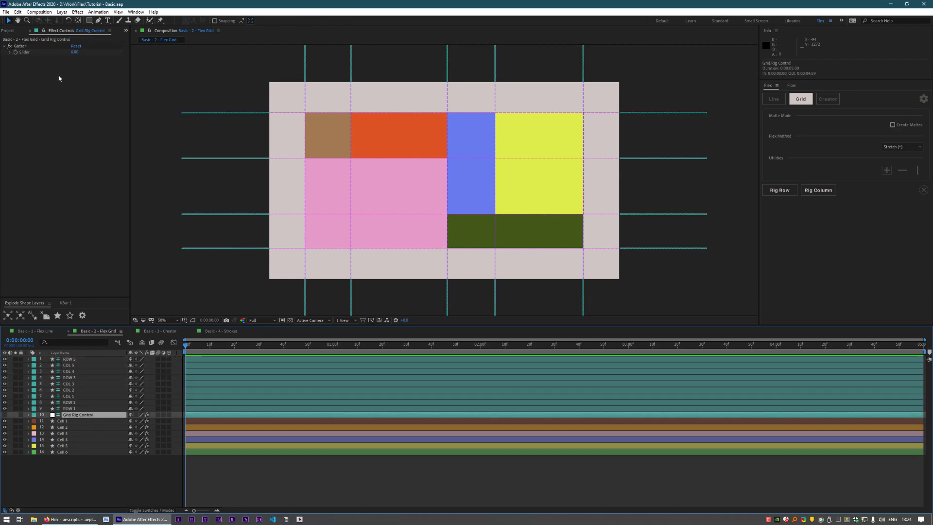
pyautogui.moveTo(74, 51); pyautogui.dragTo(75, 52)
# Try moving the COL 4 and ROW 1 guides together with the gutter applied, undo the move and clear the selection.
pyautogui.click(495, 95)
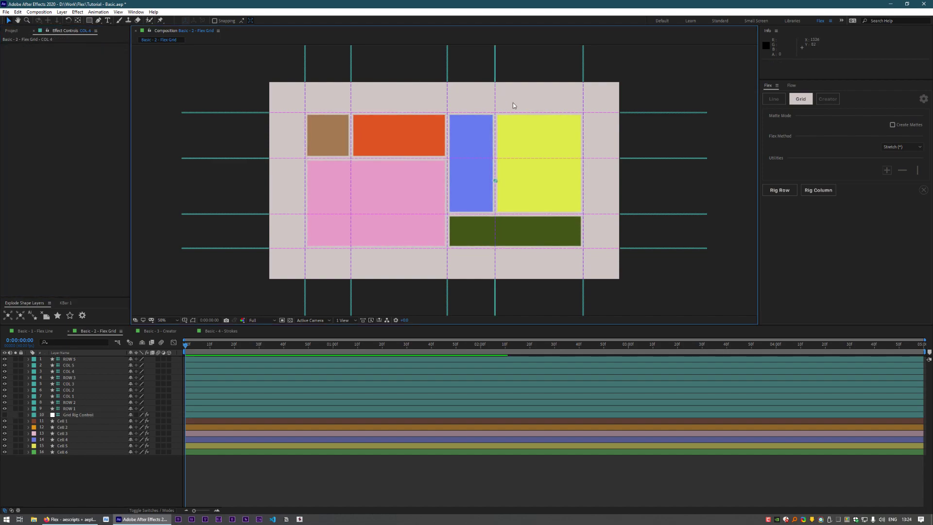
pyautogui.keyDown('shift'); pyautogui.click(641, 112); pyautogui.keyUp('shift')
pyautogui.moveTo(502, 181); pyautogui.dragTo(469, 181)
pyautogui.hotkey('ctrl', 'z')
pyautogui.click(171, 473)
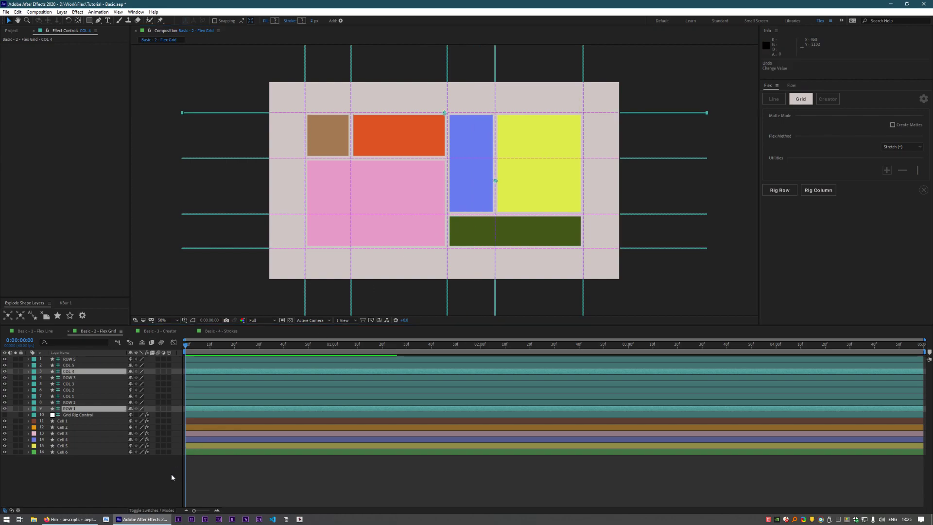
# Show the Grid Boundaries settings of the orange Cell 2 layer.
pyautogui.click(84, 421)
pyautogui.click(86, 427)
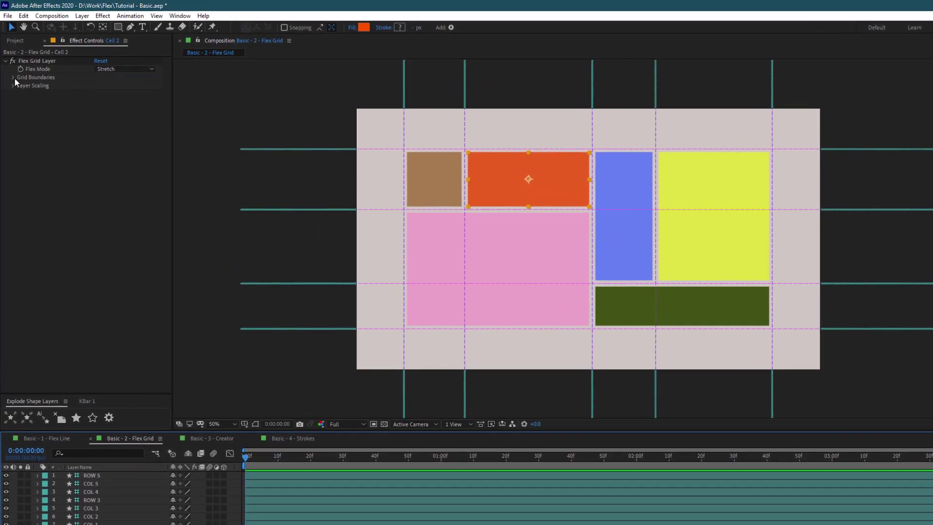
pyautogui.click(10, 58)
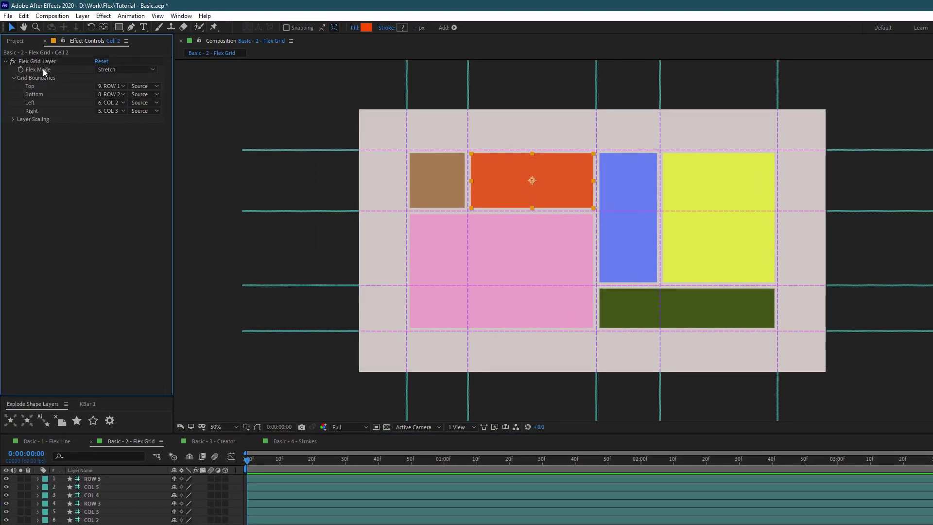